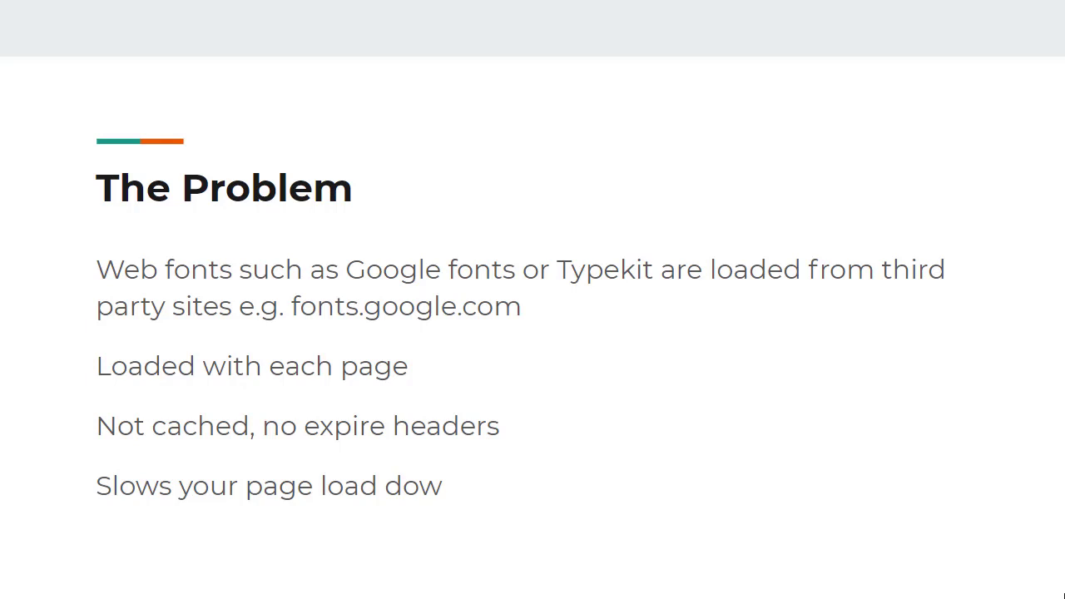
Advance the Slideshow deck to the 'What We Need to Do' slide
key(Right)
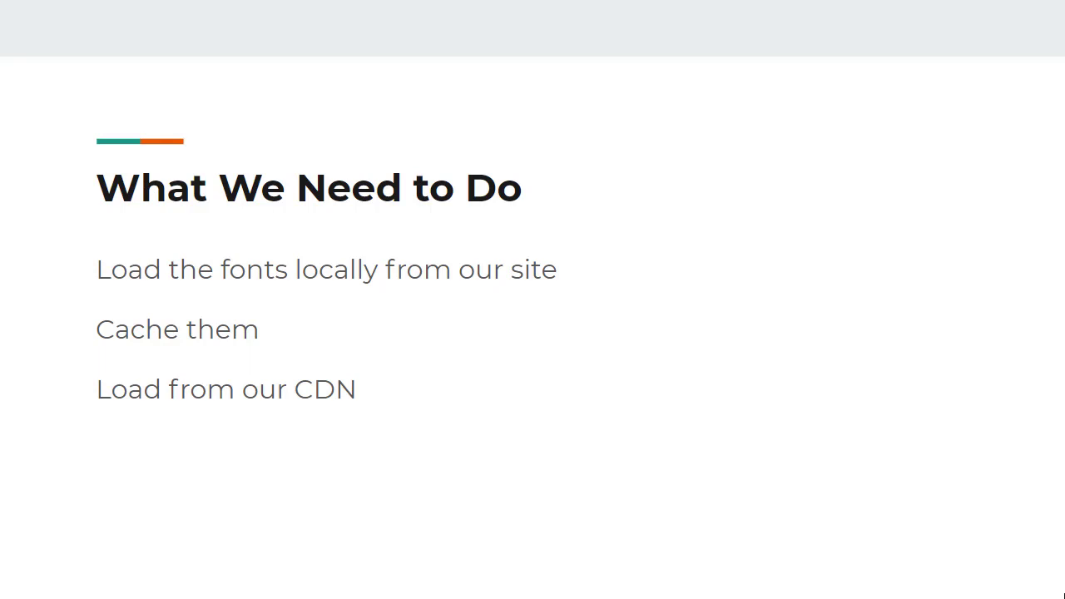
Advance two more slides to the Demo slide on wphighspeed.com and plugin setup
key(Right)
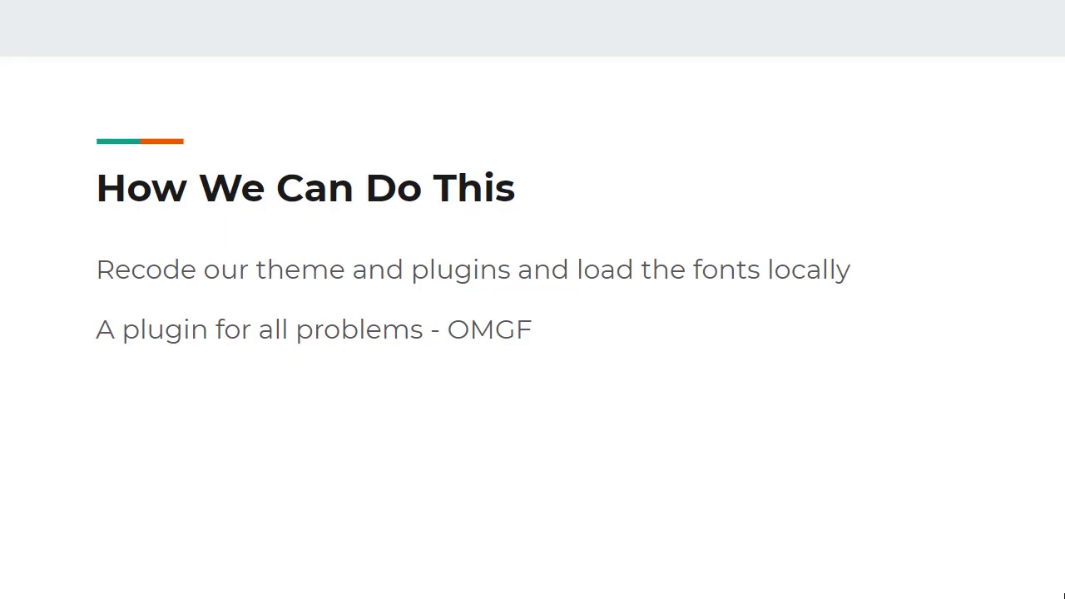
key(Right)
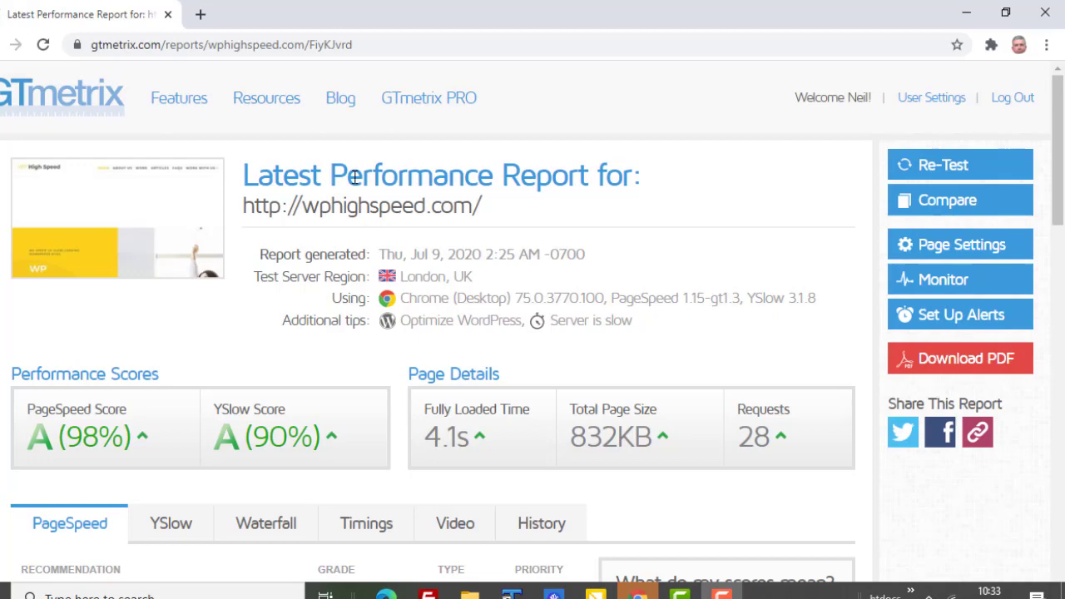
Show the wphighspeed.com YSlow tab, where Add Expires headers lists the Google Fonts Montserrat stylesheet
scroll(353, 177, down, 3)
scroll(356, 178, up, 3)
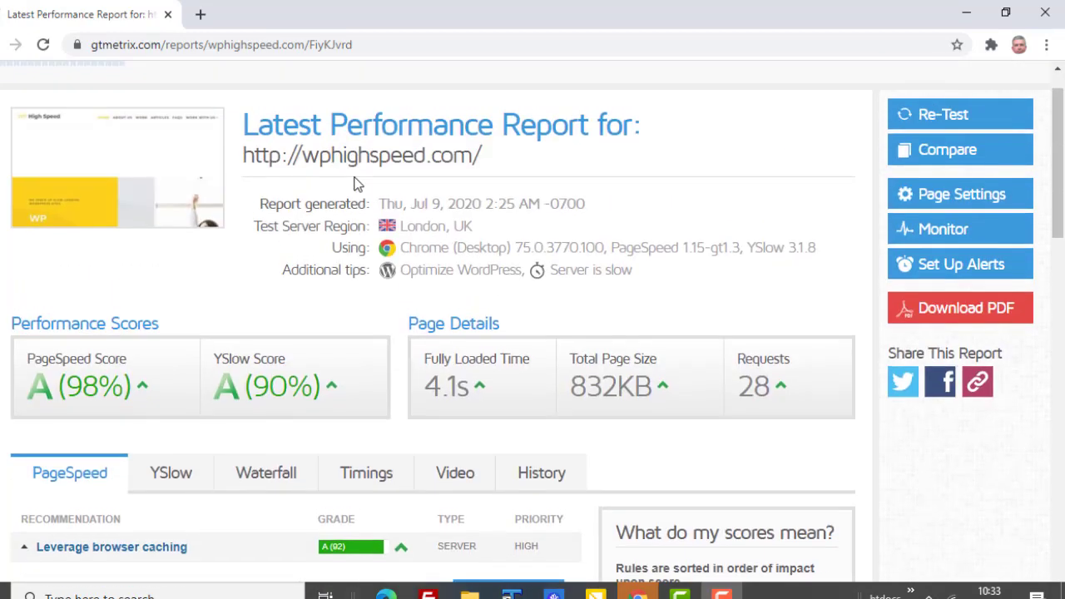
scroll(353, 178, down, 1)
scroll(356, 177, down, 2)
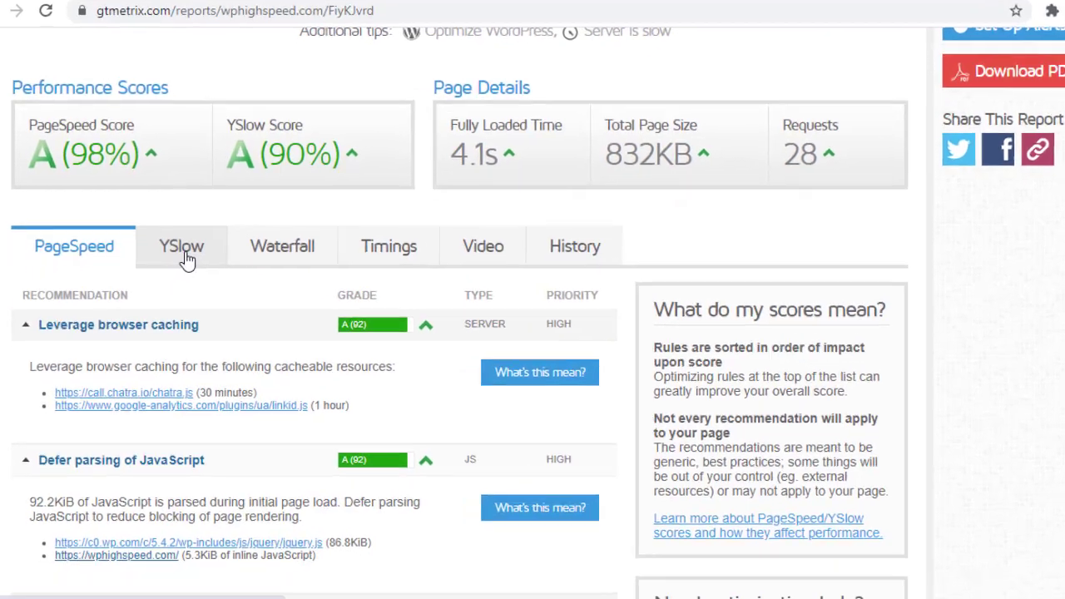
click(174, 275)
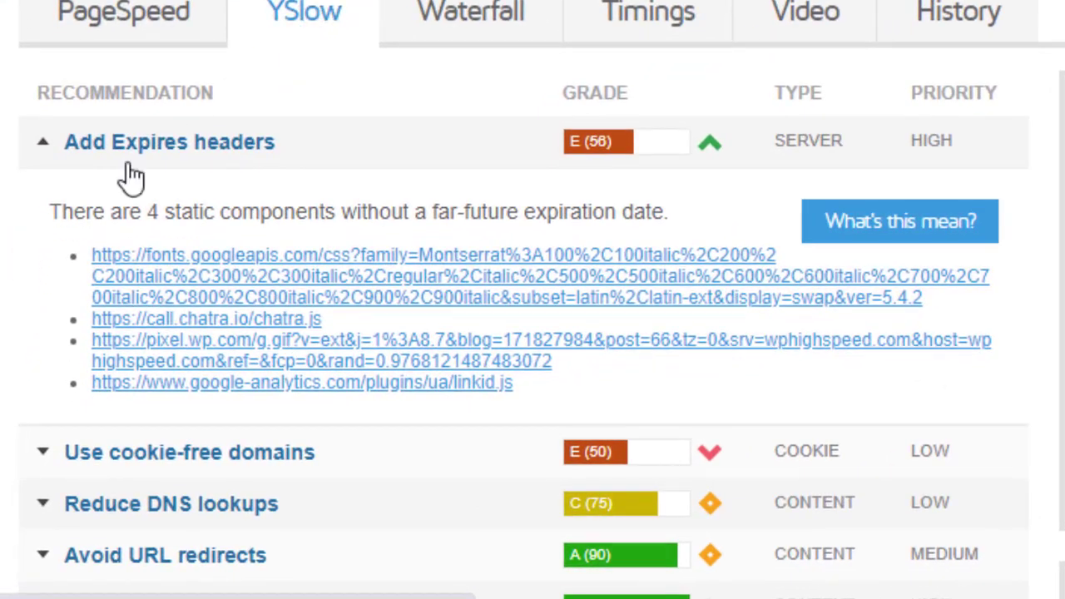
scroll(268, 135, down, 2)
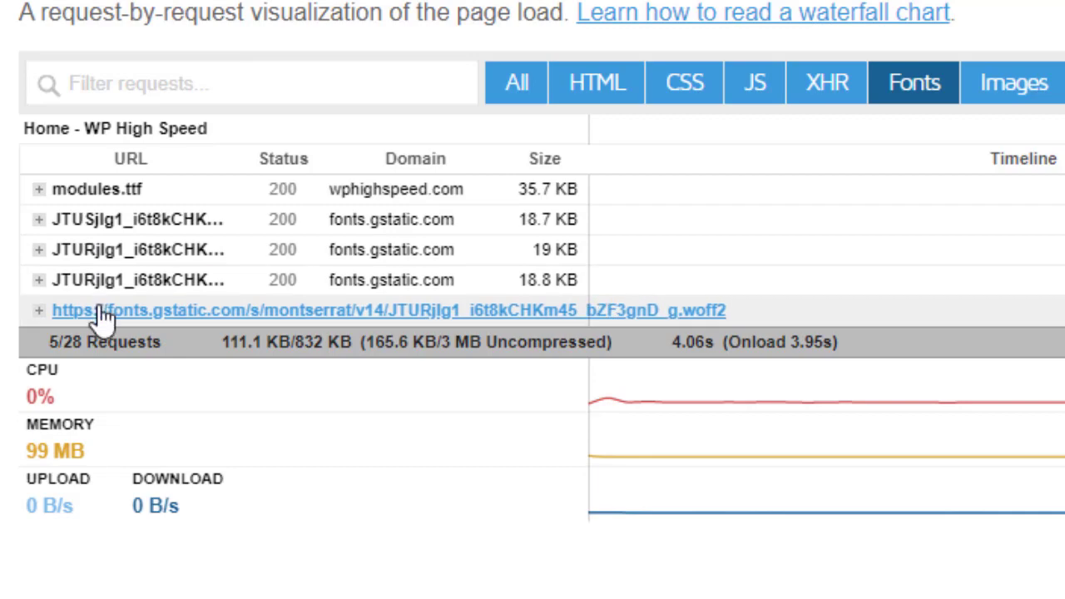
Review the fonts-filtered waterfall of fonts.gstatic.com Montserrat files, then move to the WordPress Plugins tab
scroll(112, 250, down, 3)
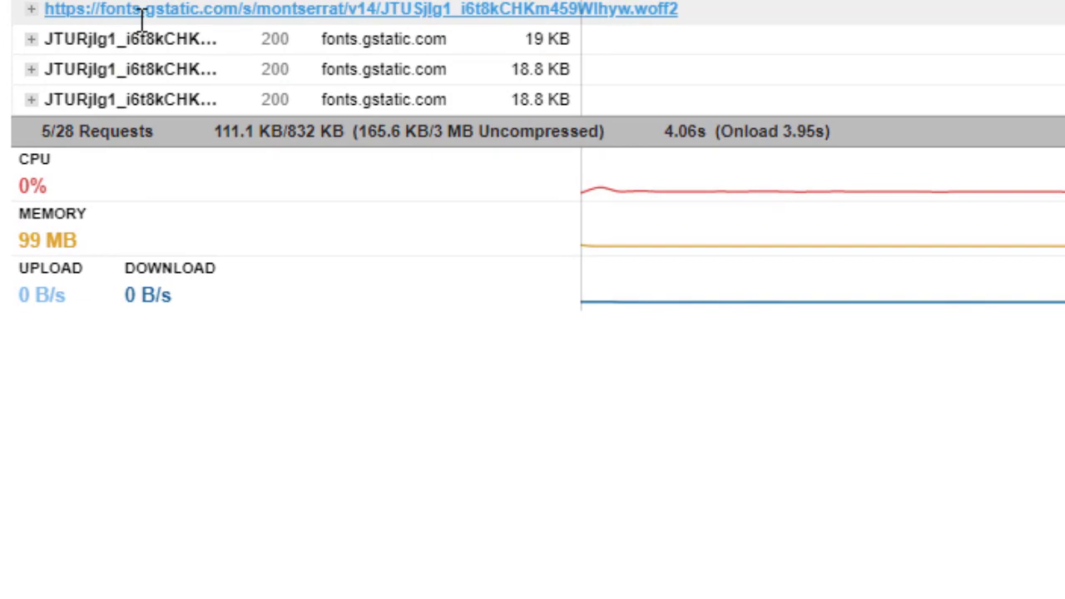
mouse_move(970, 10)
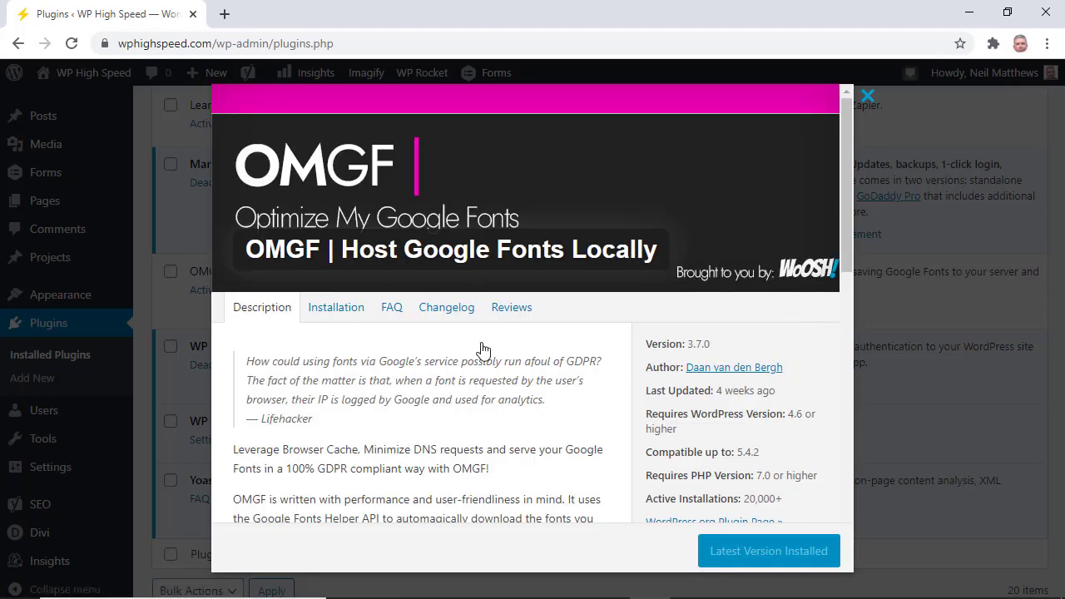
Close the OMGF 3.7.0 details, activate OMGF, and go to Settings > Optimize Google Fonts
scroll(452, 200, down, 2)
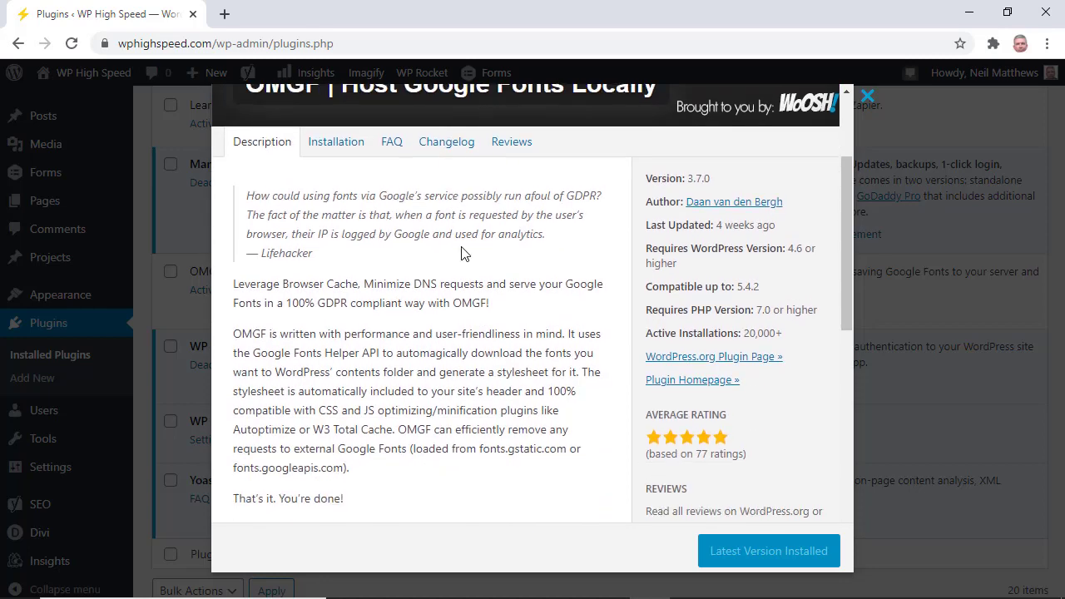
scroll(464, 186, up, 2)
click(868, 97)
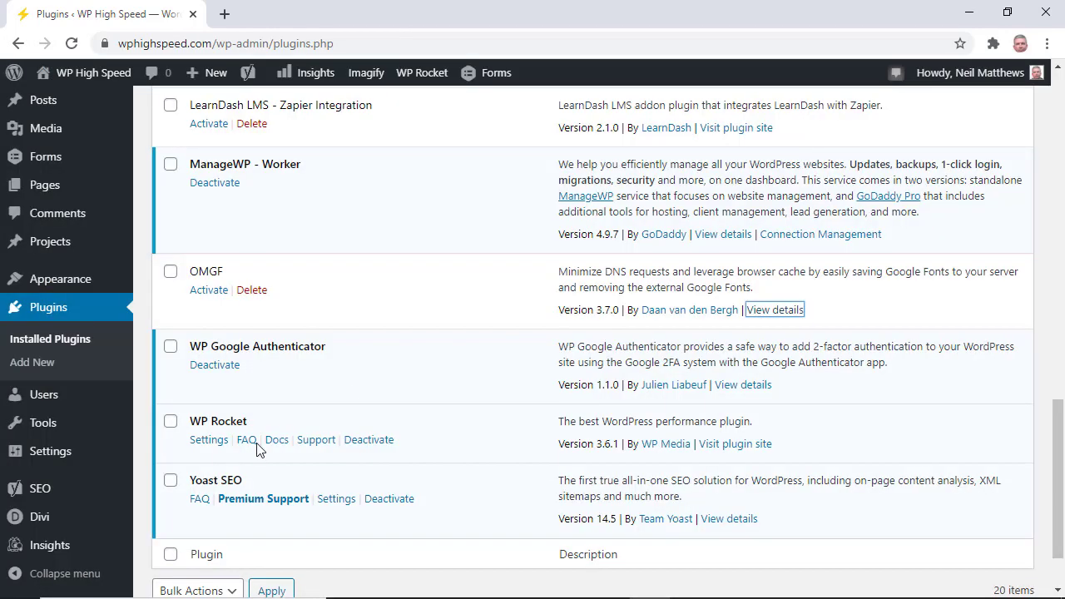
click(208, 291)
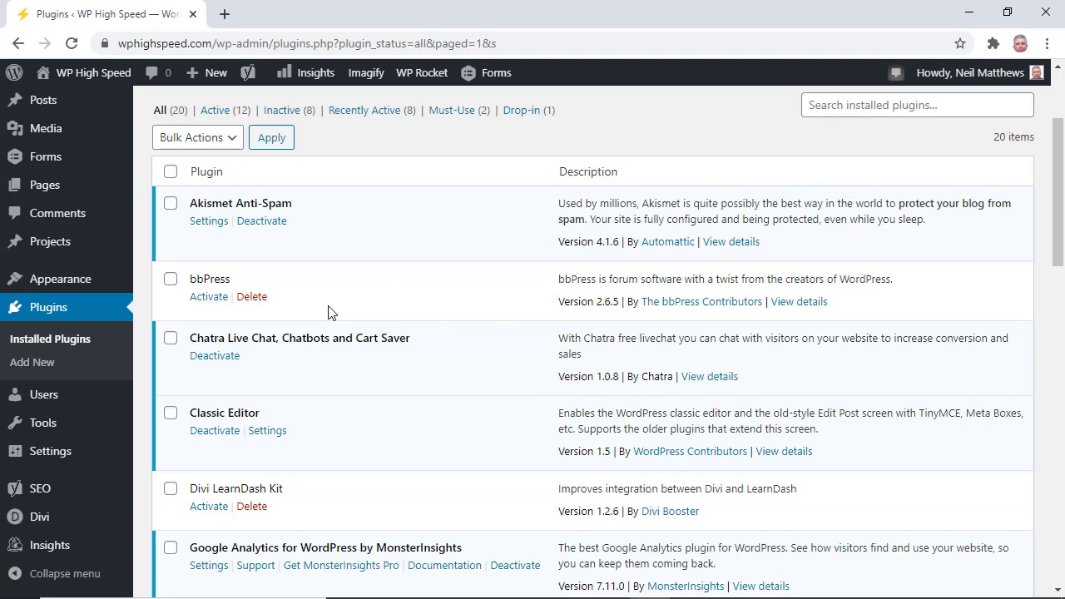
mouse_move(80, 460)
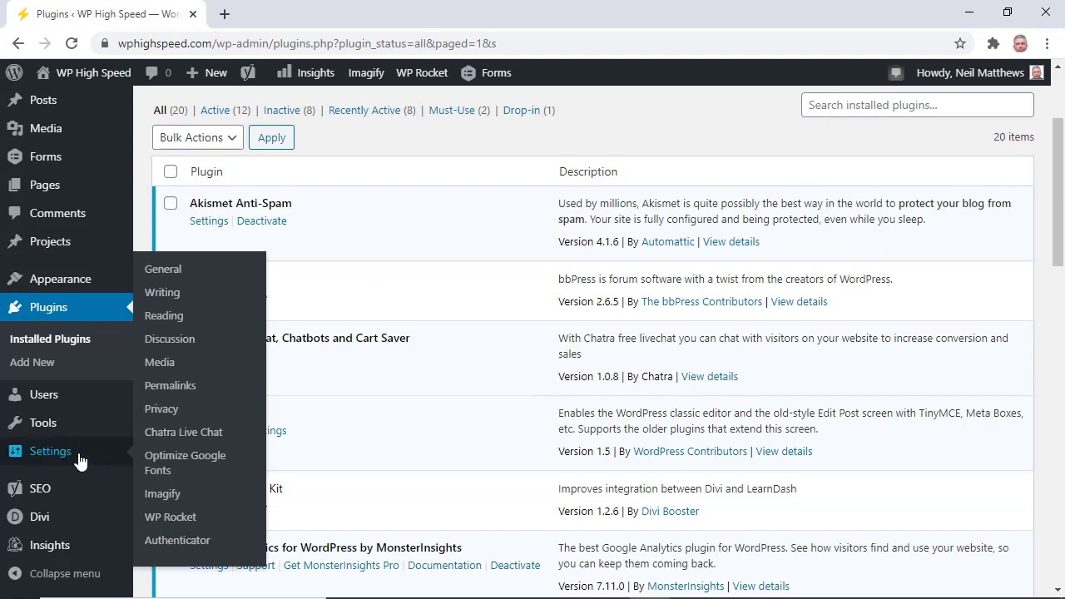
click(181, 462)
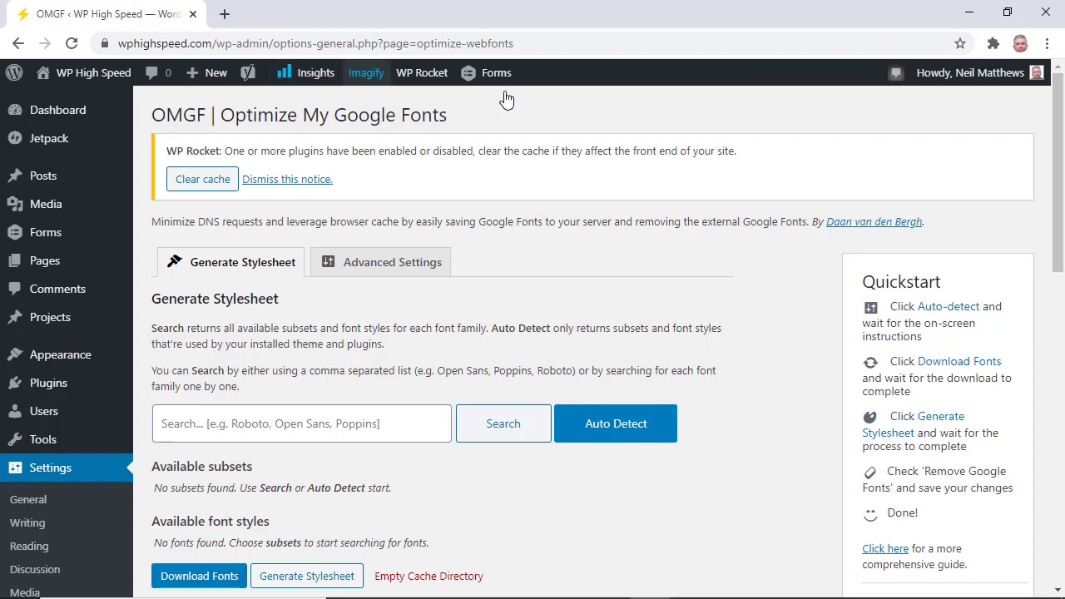
Run OMGF Auto Detect to find Montserrat with latin and latin-ext subsets and 16 styles
scroll(468, 243, down, 2)
scroll(469, 242, down, 1)
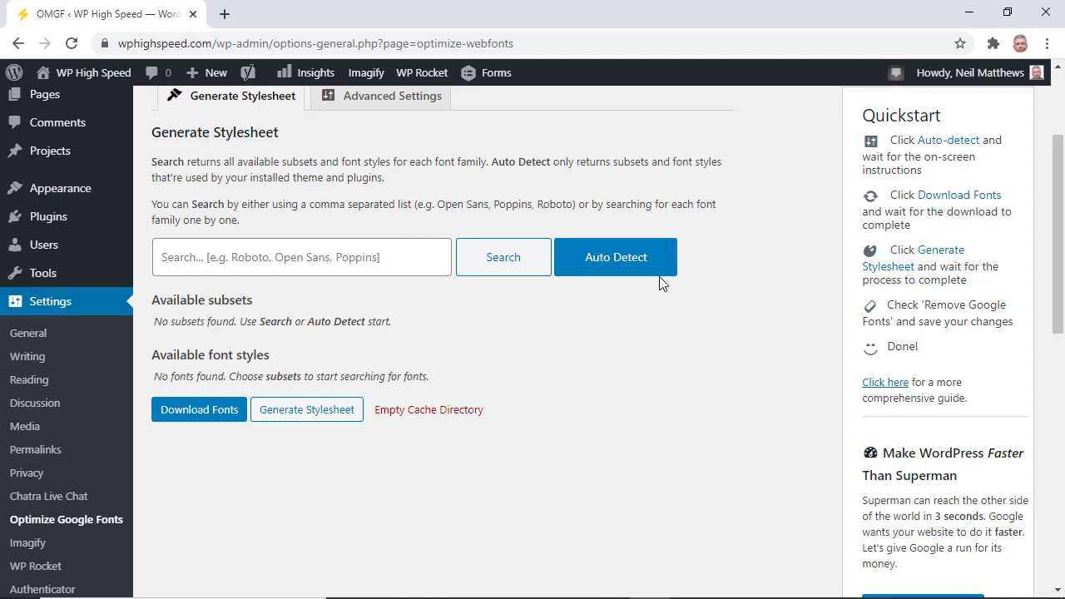
scroll(678, 359, up, 2)
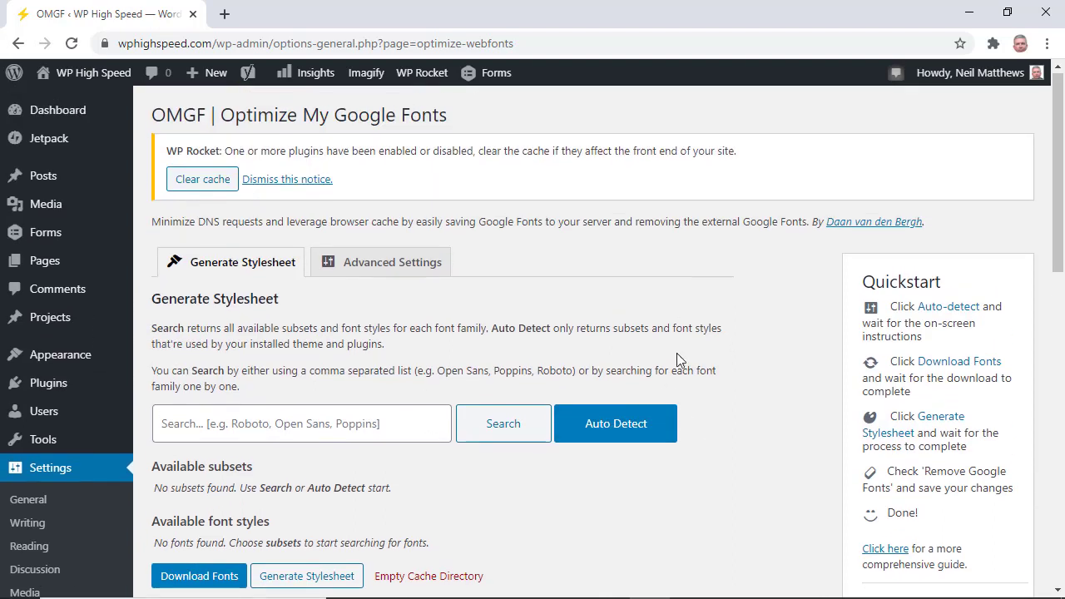
click(626, 425)
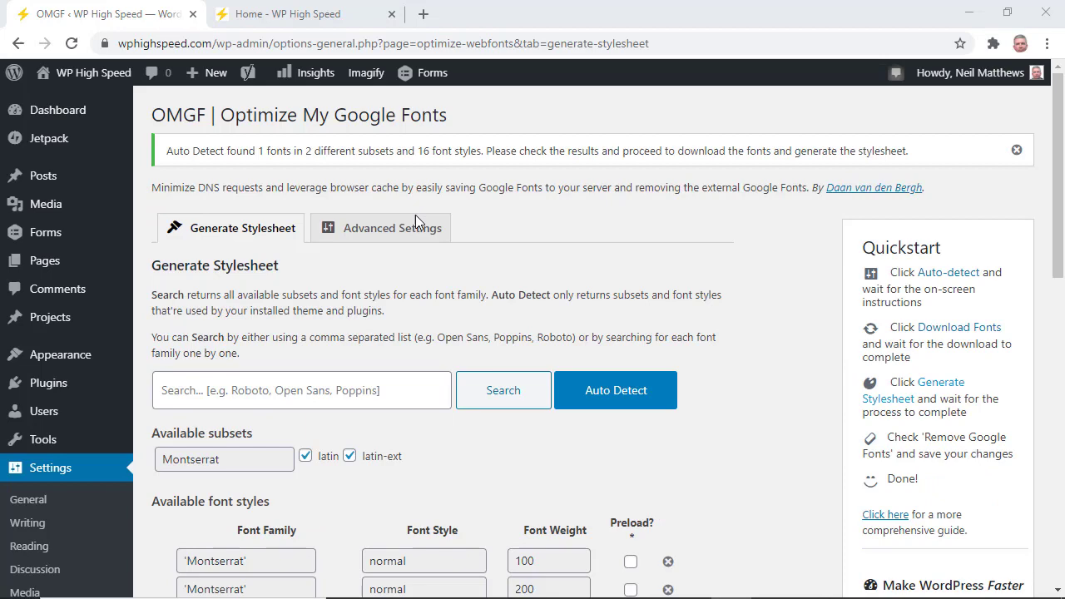
Tick Preload for Montserrat normal and italic weights 100, 200 and 300
mouse_move(117, 115)
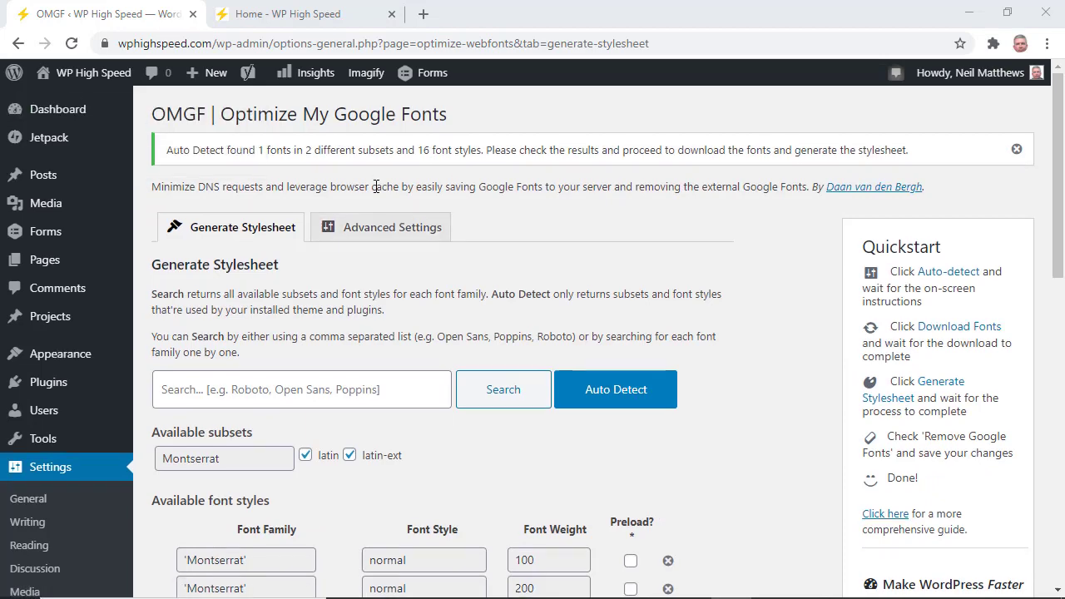
scroll(376, 187, down, 2)
scroll(376, 187, down, 6)
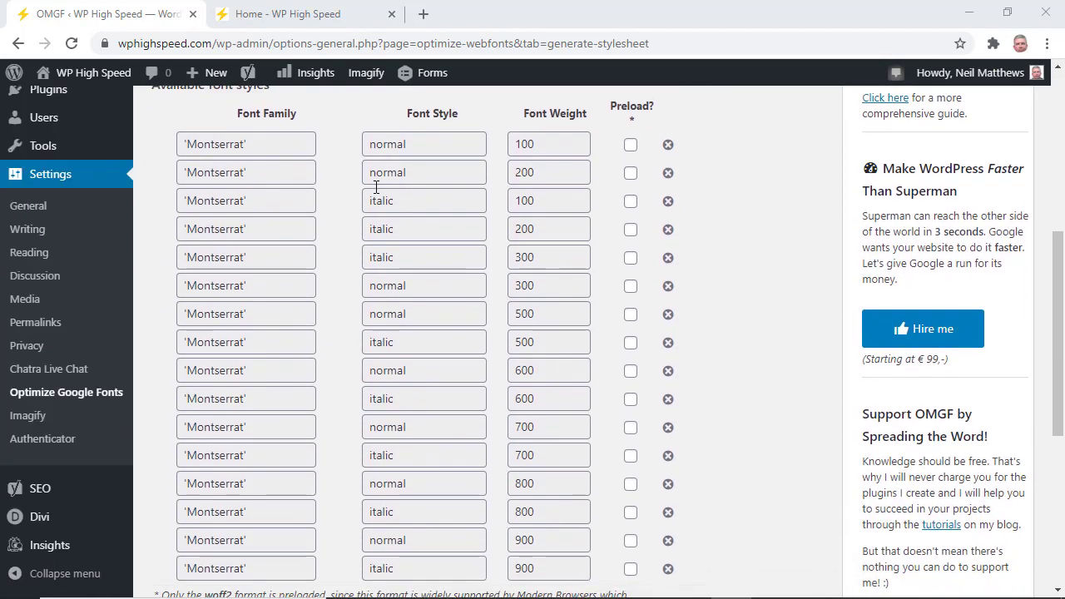
scroll(376, 187, up, 4)
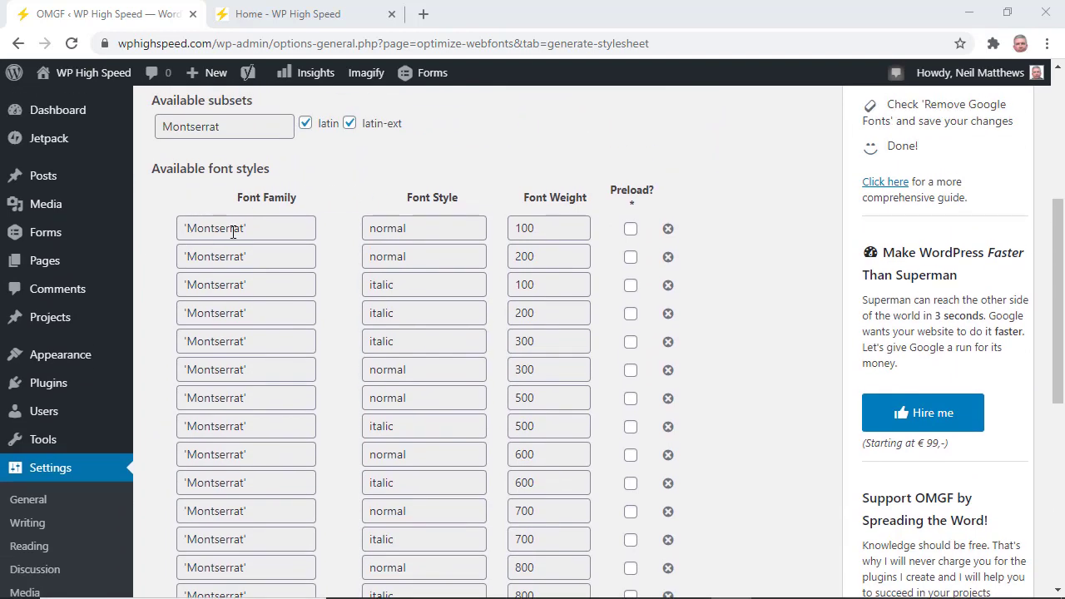
scroll(332, 263, up, 2)
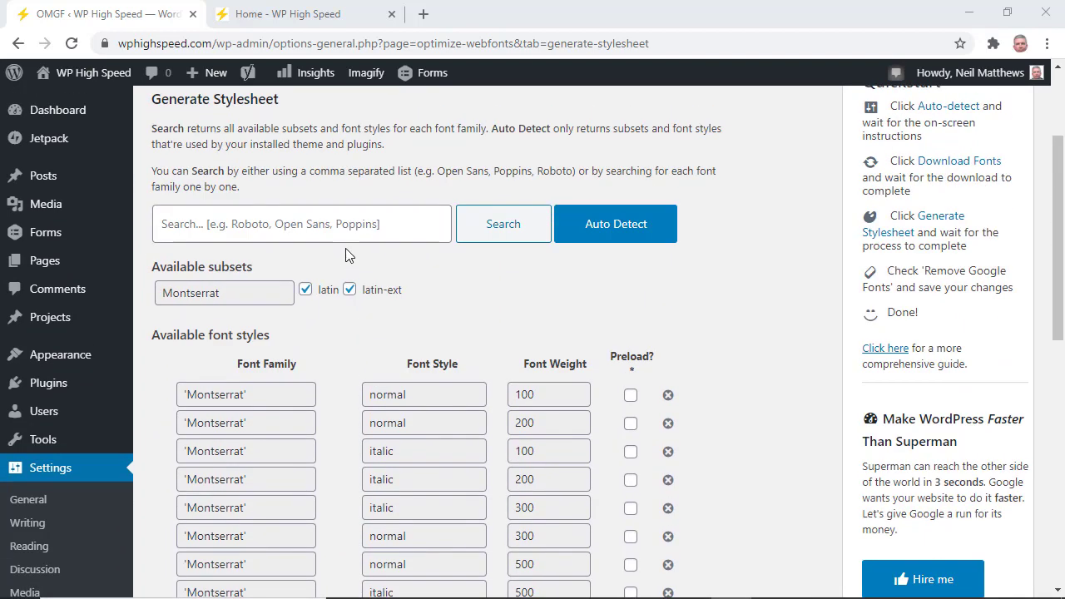
scroll(707, 328, down, 2)
click(630, 232)
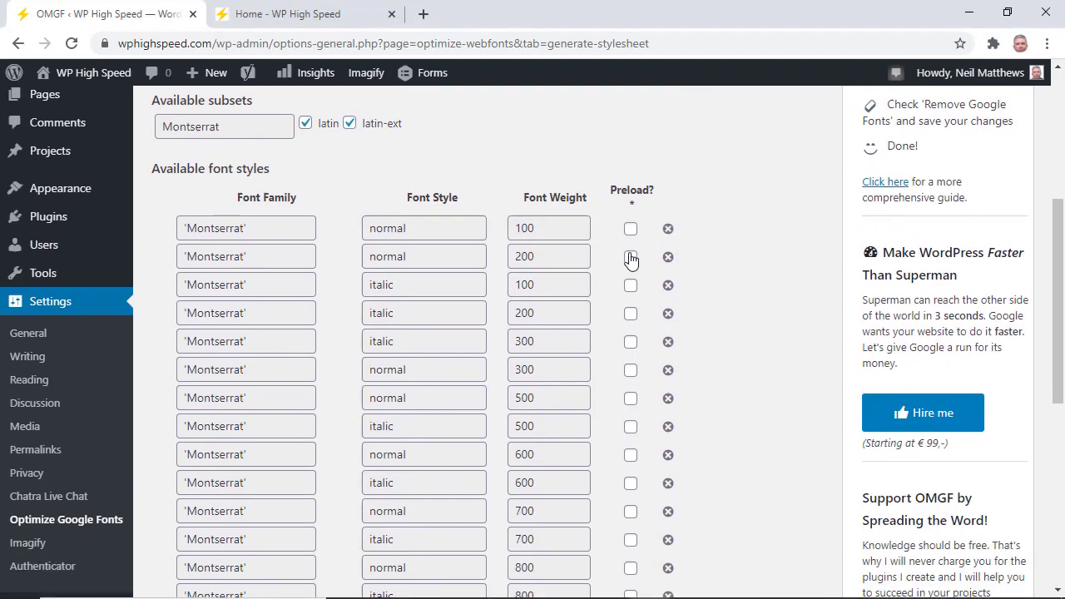
click(630, 258)
click(630, 286)
click(630, 314)
click(630, 342)
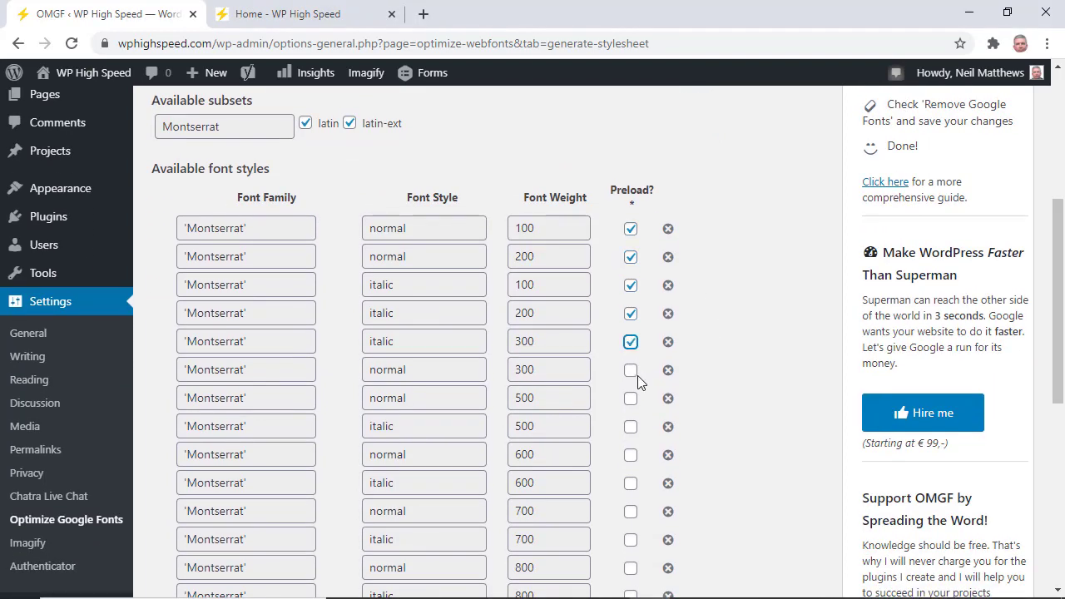
click(631, 370)
Tick Preload for Montserrat normal and italic weights 500 through 900, and apply the selections
click(631, 398)
click(630, 426)
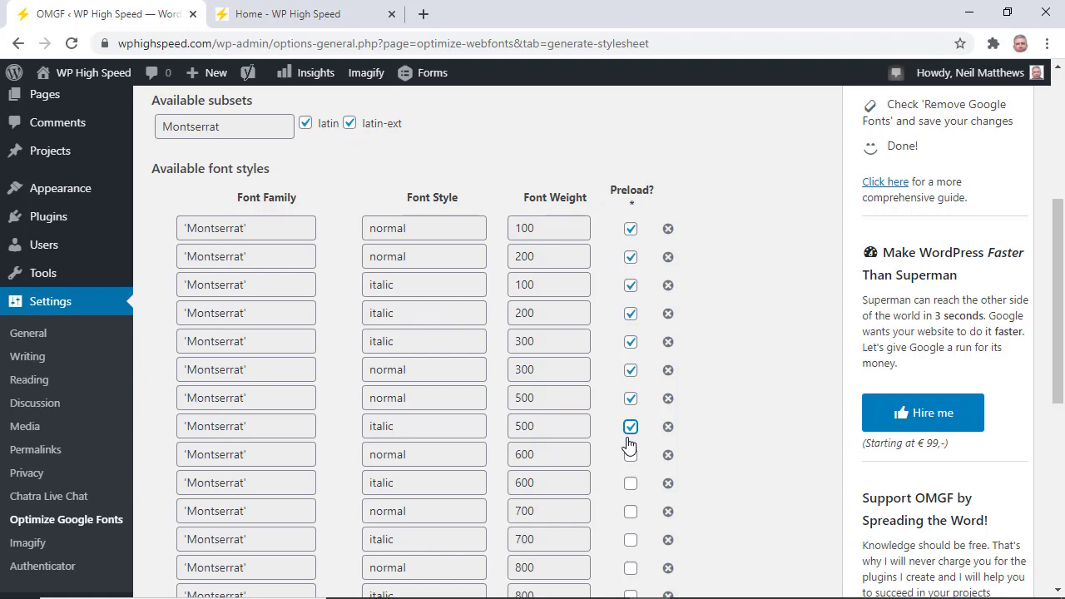
click(631, 455)
click(631, 483)
click(631, 511)
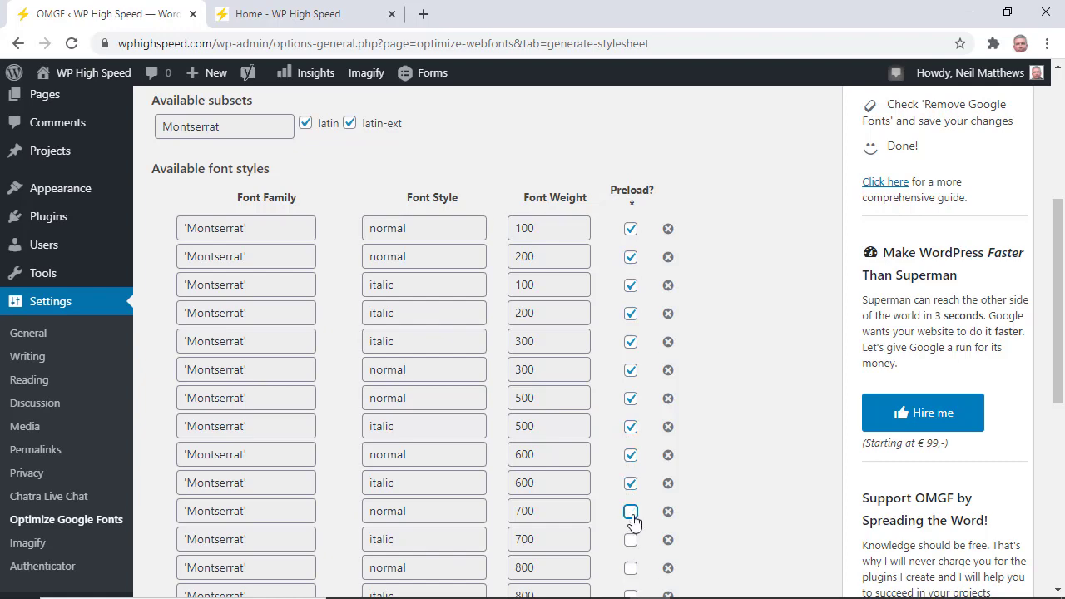
click(631, 540)
click(631, 568)
scroll(707, 408, down, 3)
click(630, 349)
click(630, 375)
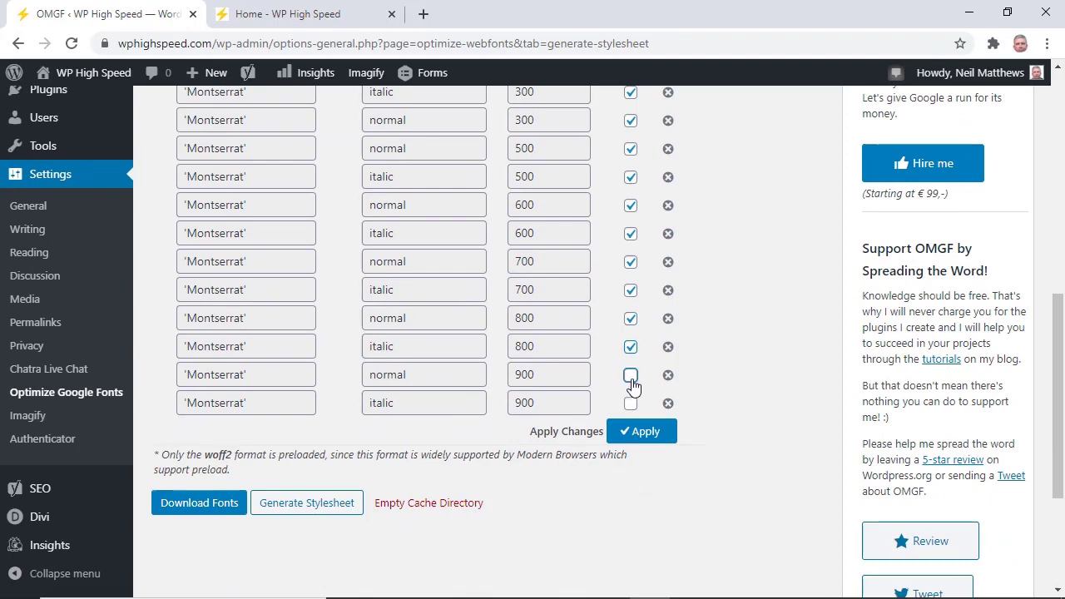
click(630, 403)
click(646, 433)
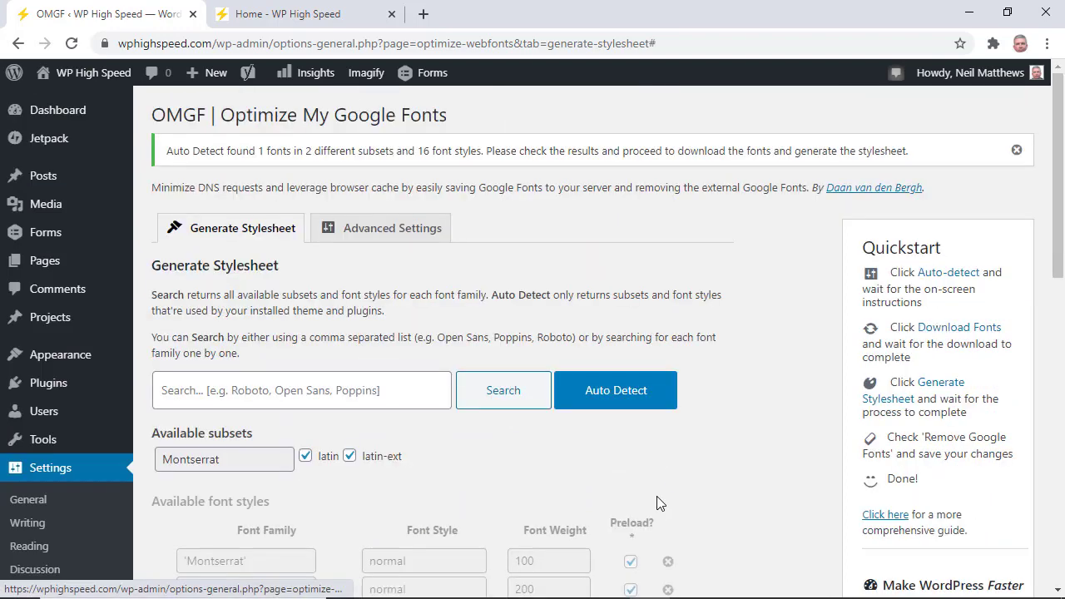
scroll(690, 398, down, 5)
Attempt Generate Stylesheet three times, getting the 'Download Fonts first' notice
scroll(697, 400, down, 4)
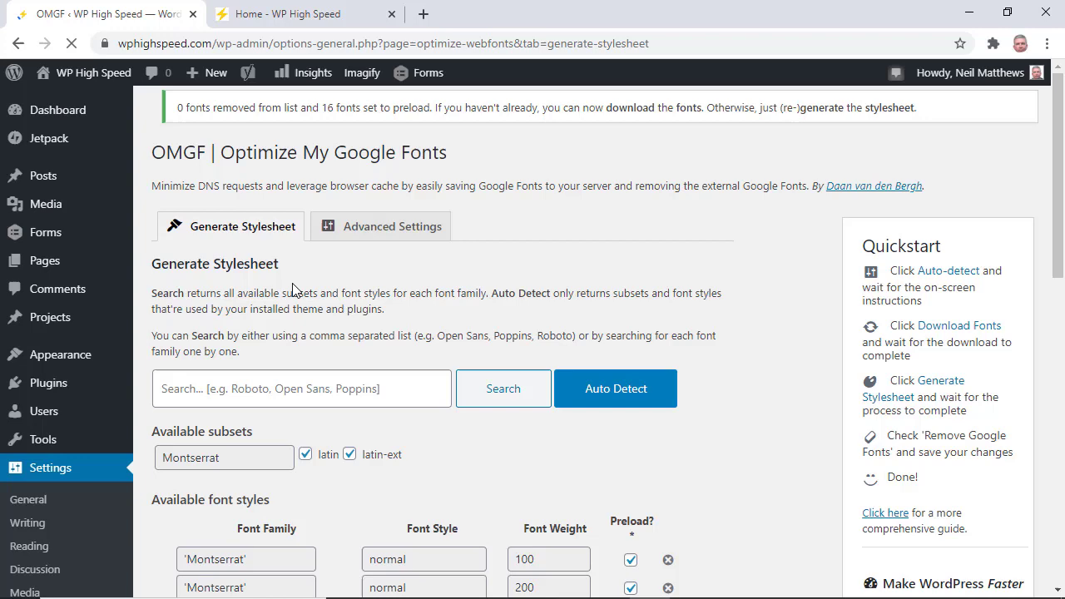
scroll(296, 290, down, 10)
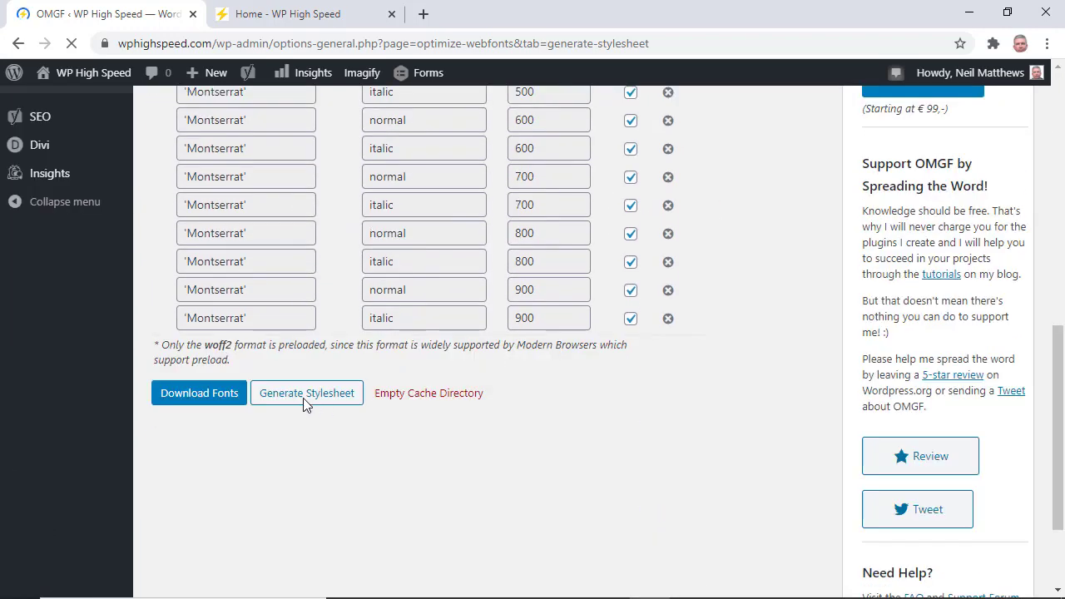
click(304, 399)
scroll(303, 403, down, 2)
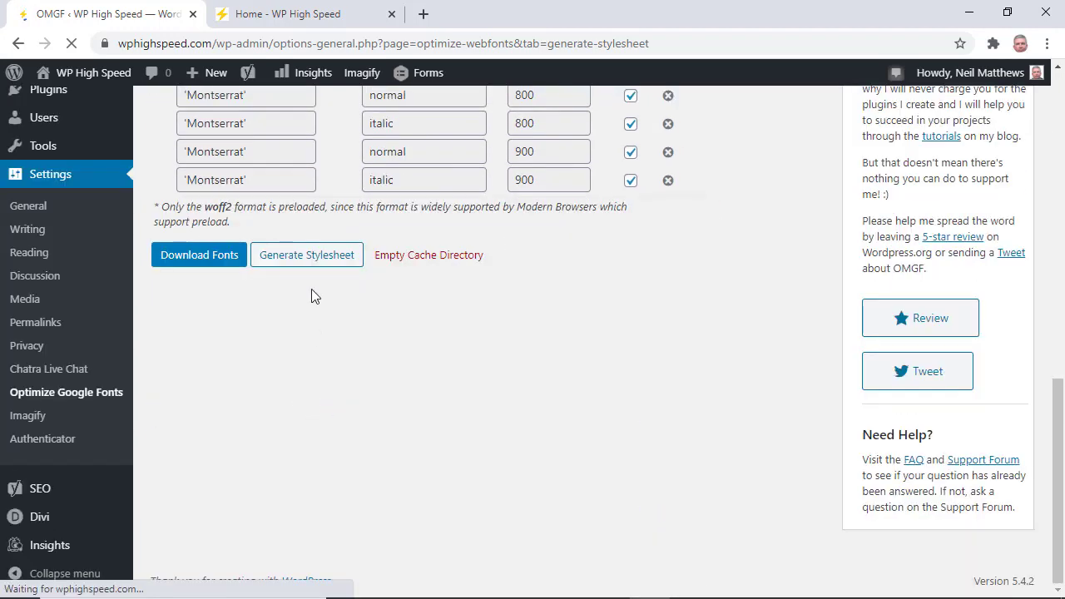
click(311, 262)
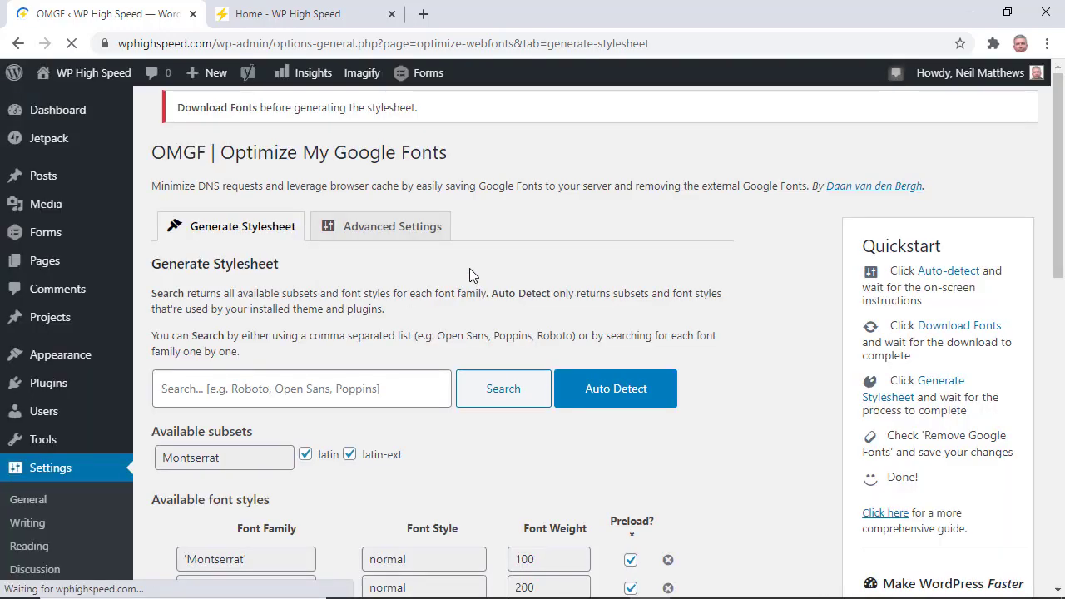
scroll(413, 236, down, 15)
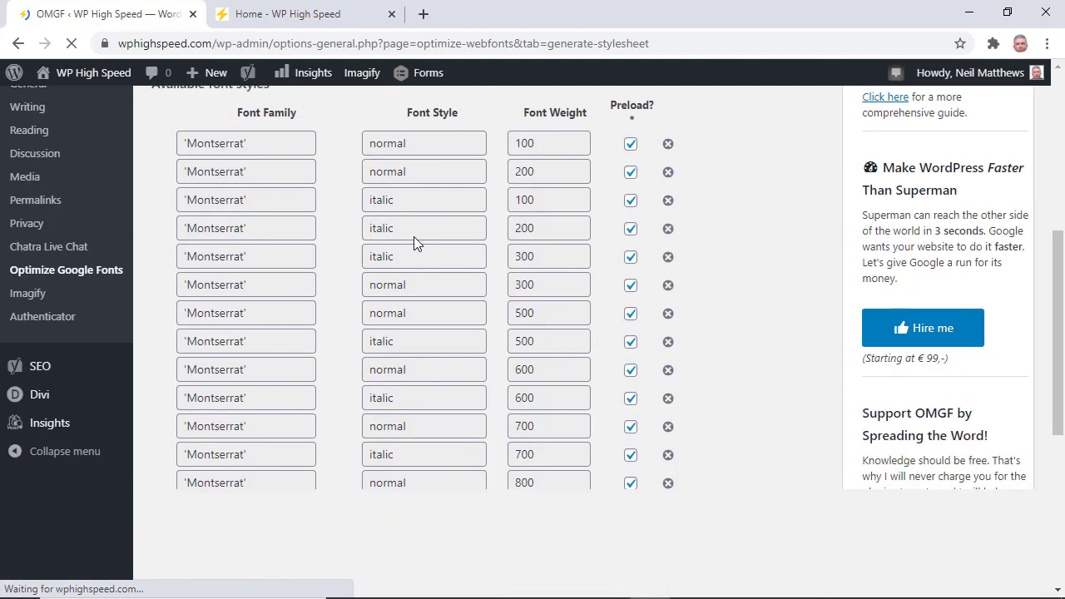
click(323, 258)
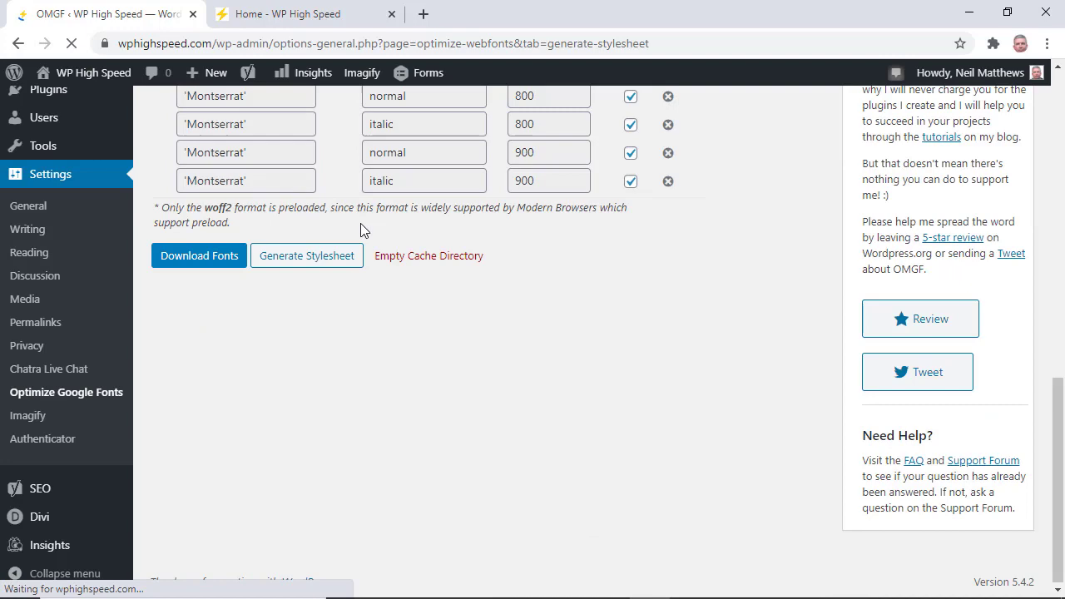
Switch to OMGF's Advanced Settings tab
scroll(488, 290, up, 8)
scroll(489, 287, up, 1)
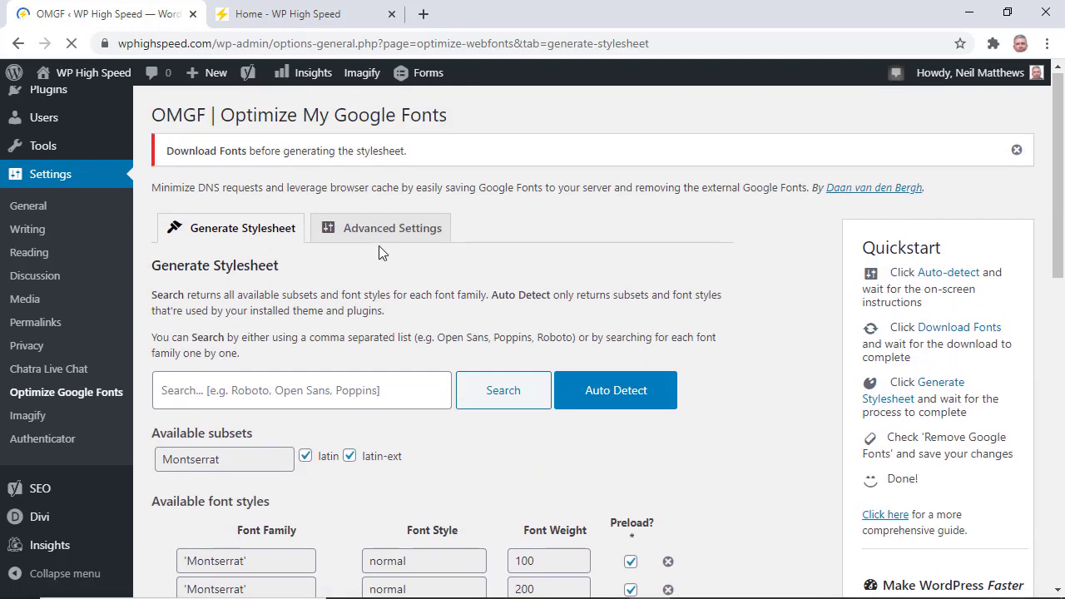
click(389, 233)
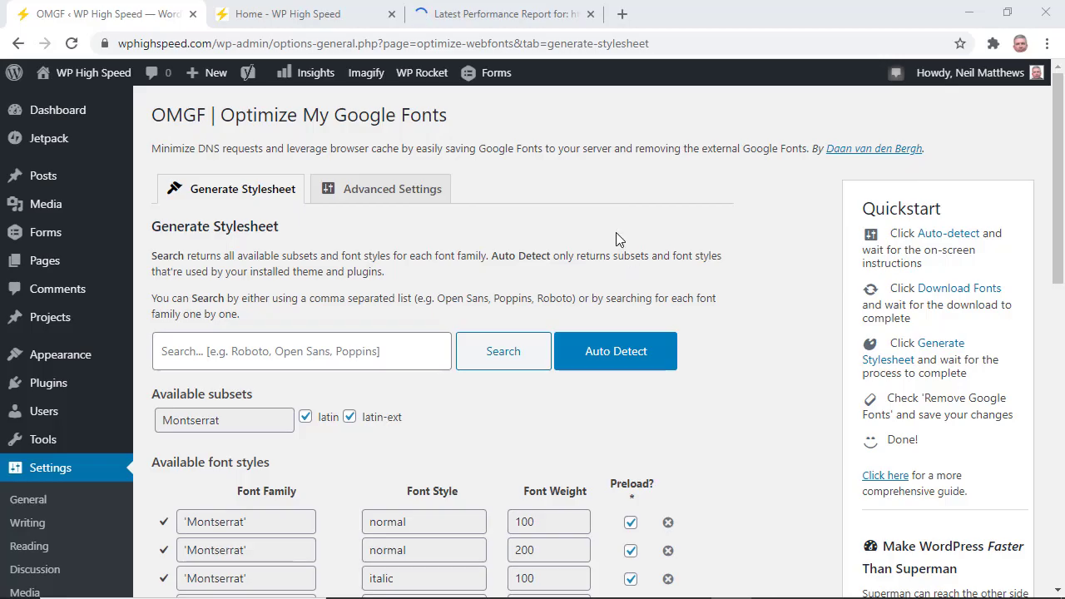
Scroll through the 16 downloaded Montserrat styles, normal and italic 100–900, all set to preload
scroll(617, 233, down, 4)
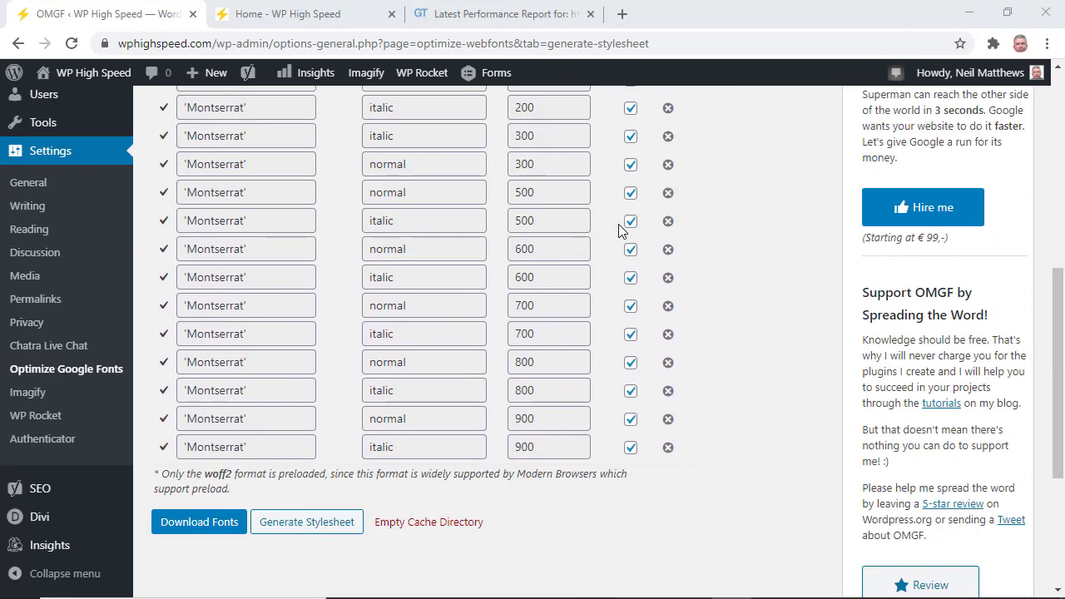
scroll(618, 224, down, 2)
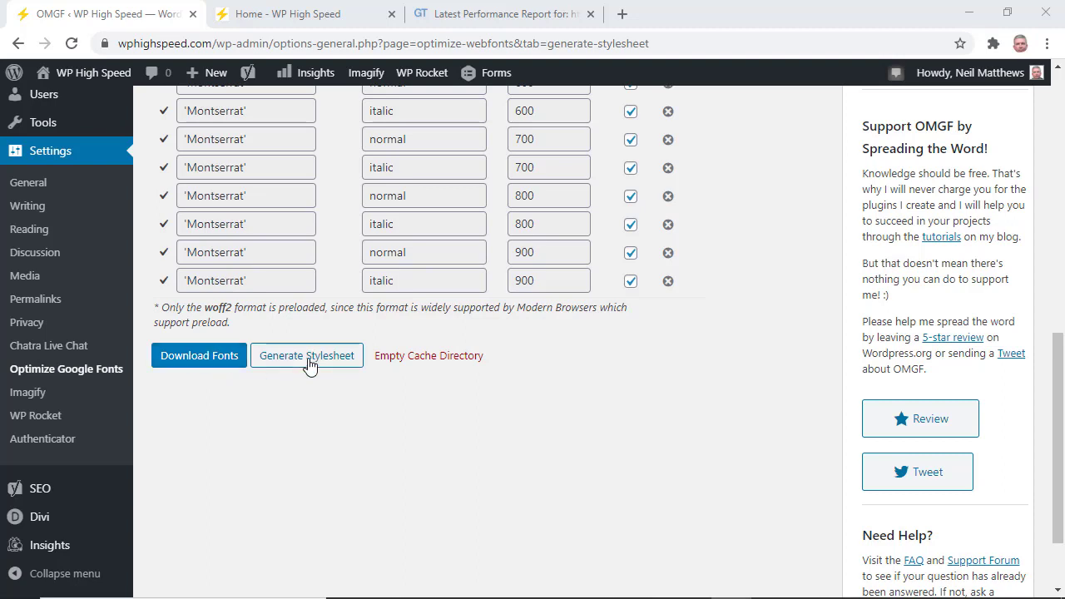
Switch to the fresh GTmetrix report and expand YSlow's Add Expires headers, now listing 3 components
click(522, 13)
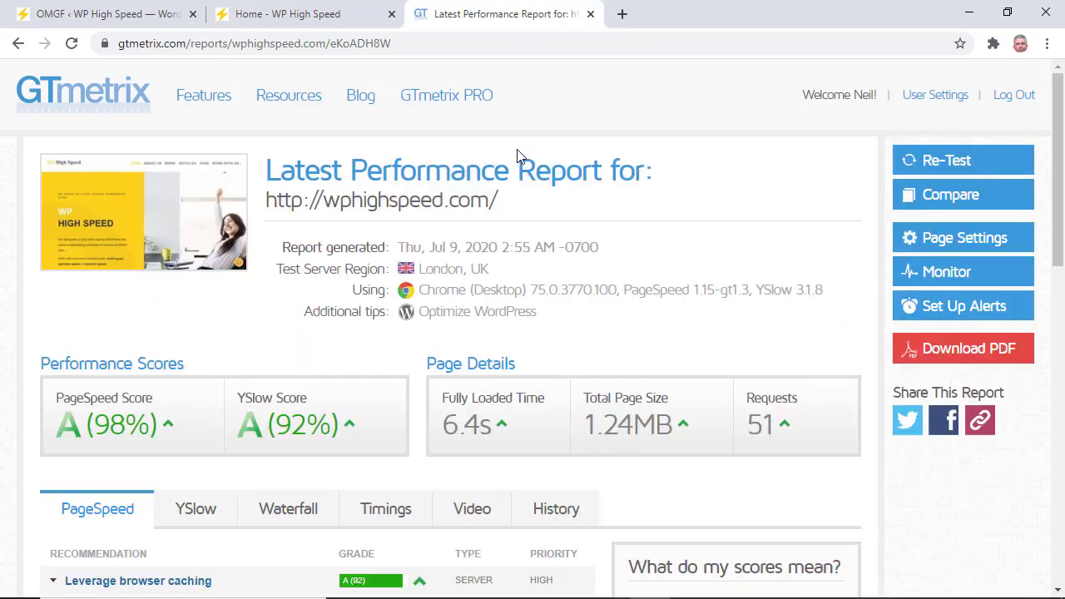
scroll(520, 157, down, 2)
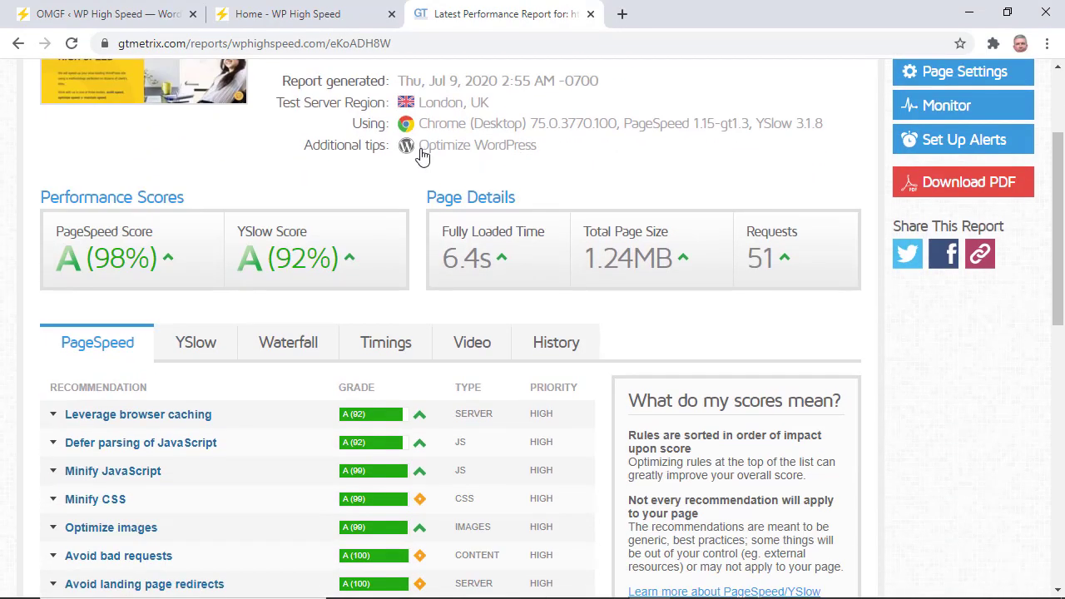
click(201, 351)
click(143, 420)
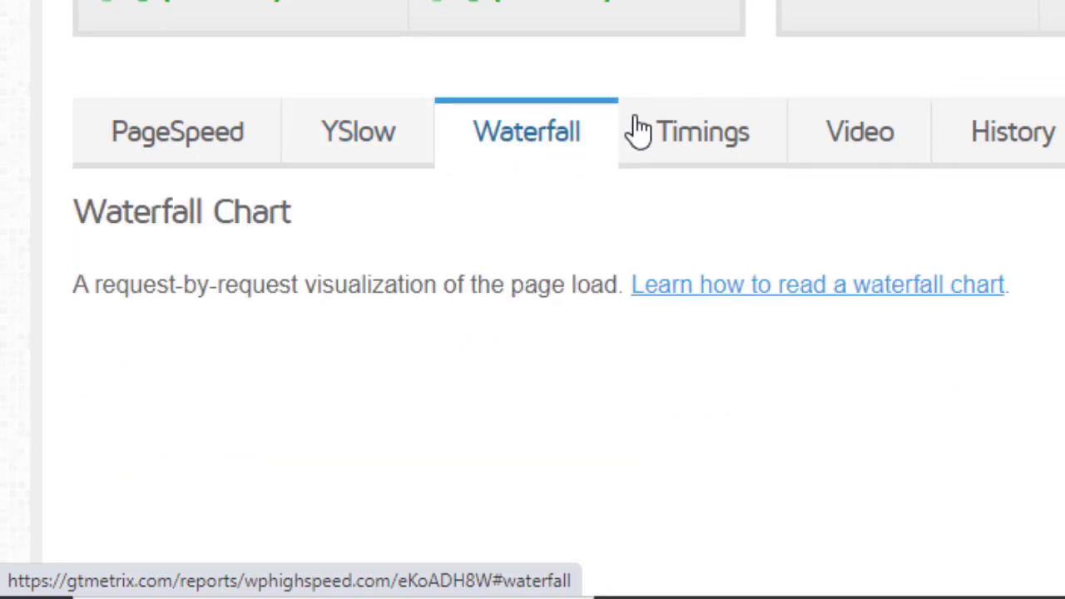
Filter the GTmetrix waterfall to Fonts and check the Montserrat files load from wphighspeed.com's omgf folder
scroll(177, 125, down, 2)
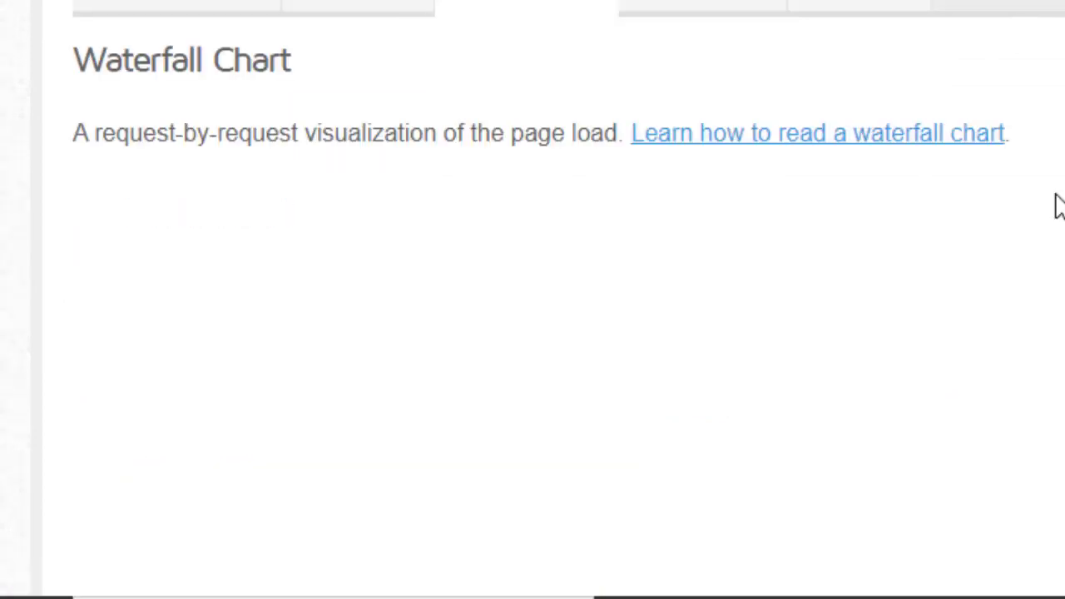
scroll(333, 374, down, 2)
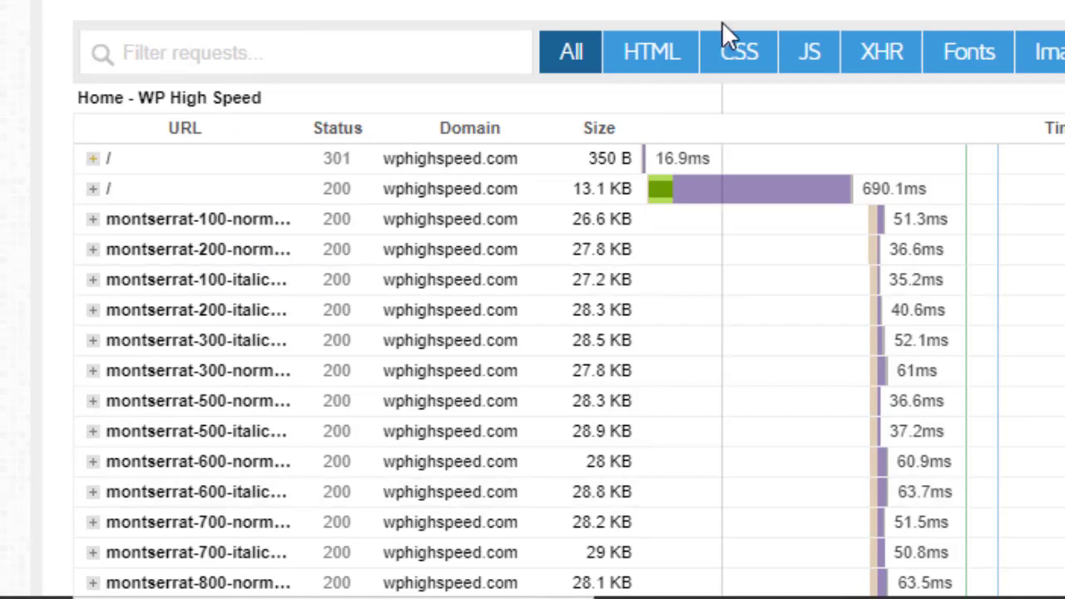
click(973, 62)
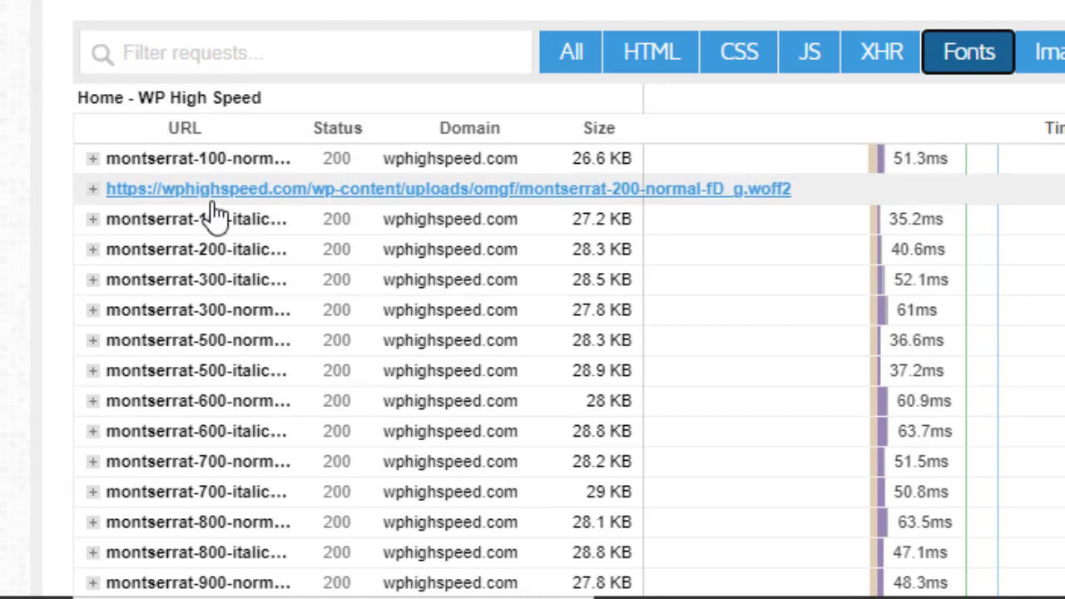
scroll(946, 225, down, 5)
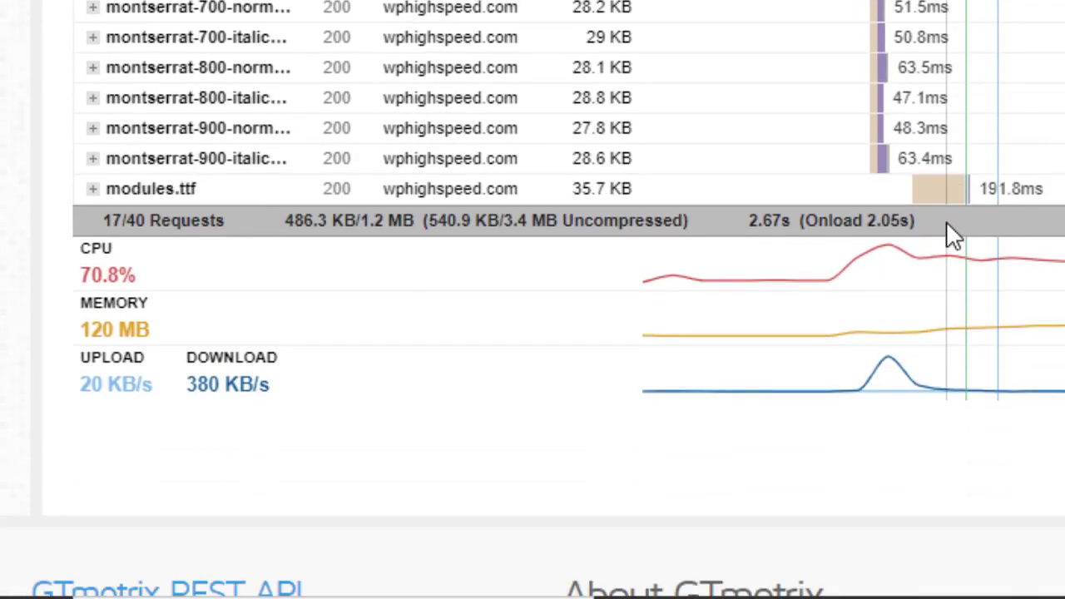
scroll(938, 163, up, 2)
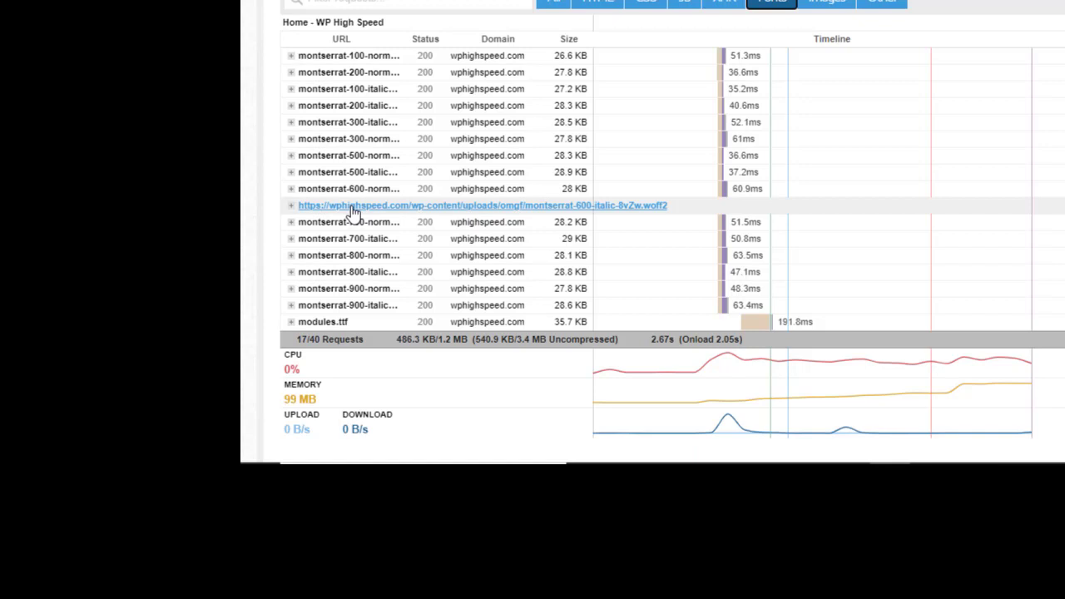
scroll(666, 250, up, 4)
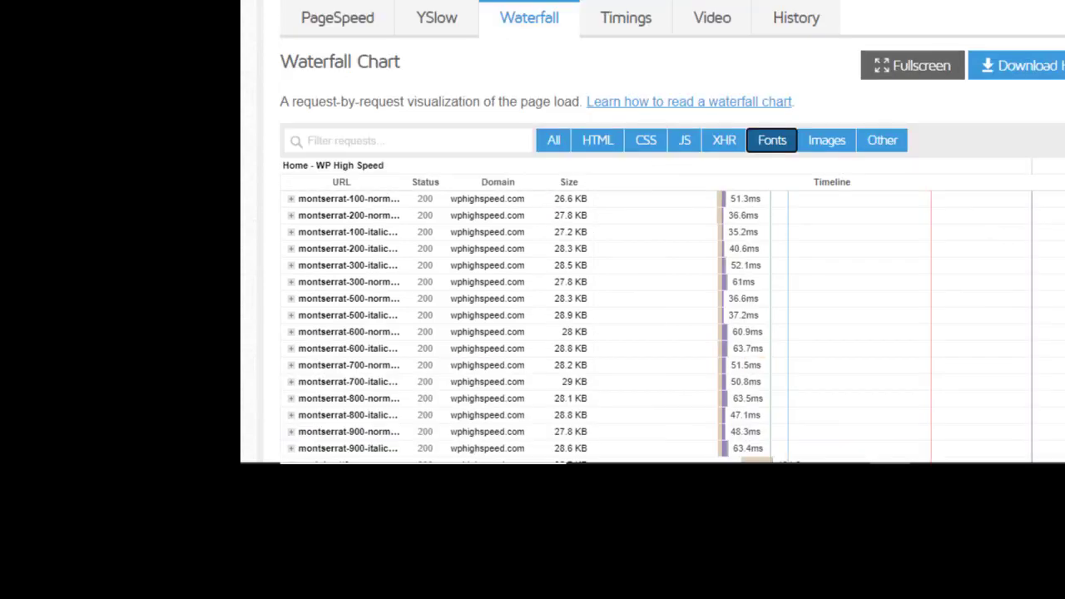